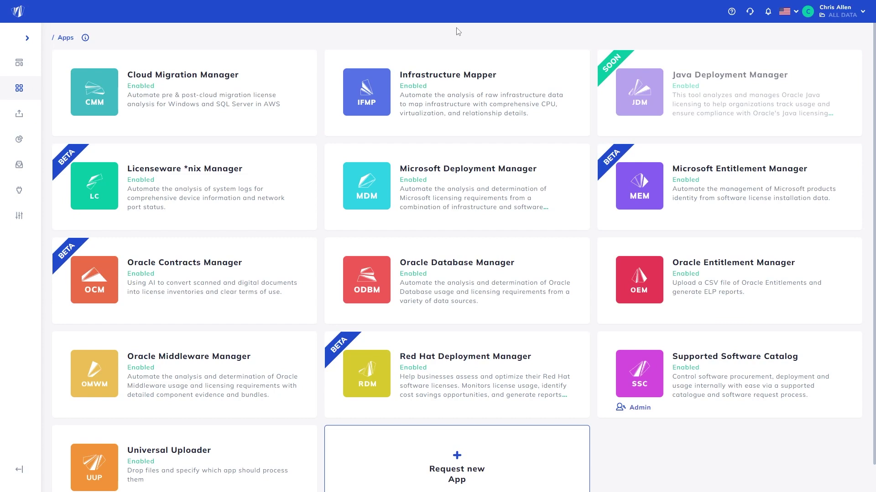
Step: Add a new project called 'RDM Demo' from the Projects list
{"action": "left_click", "coordinate": [441, 375]}
{"action": "left_click", "coordinate": [18, 88]}
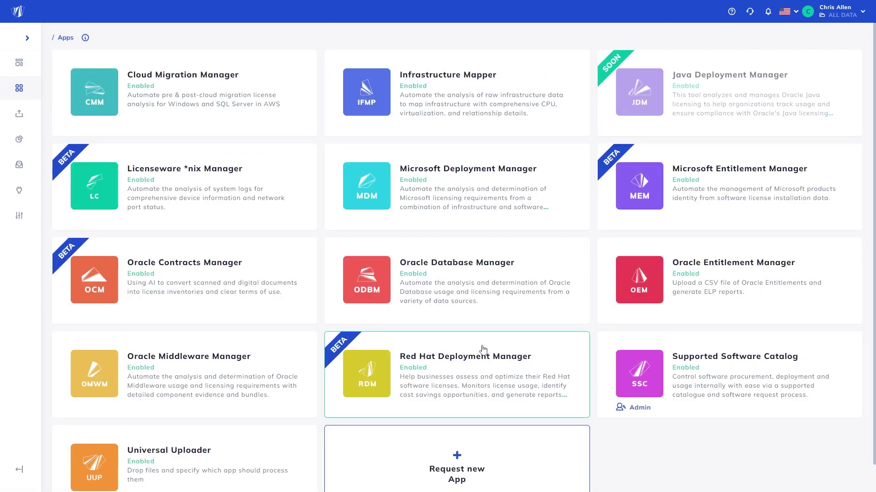
{"action": "left_click", "coordinate": [20, 168]}
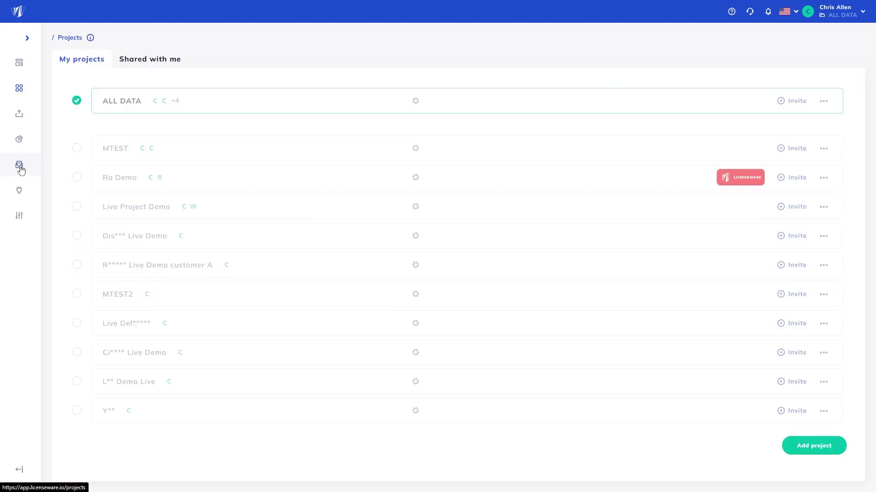
{"action": "left_click", "coordinate": [799, 448]}
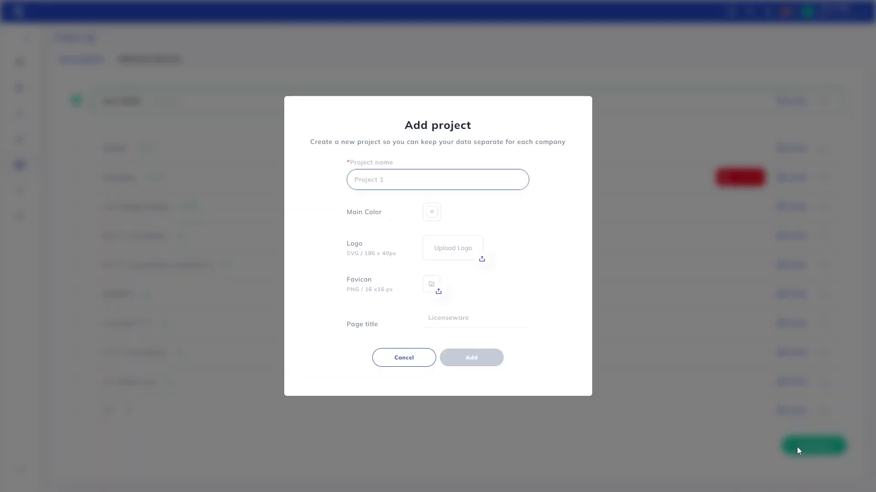
{"action": "key", "text": "Caps_Lock"}
{"action": "type", "text": "RDM D"}
{"action": "key", "text": "Caps_Lock"}
{"action": "type", "text": "emo"}
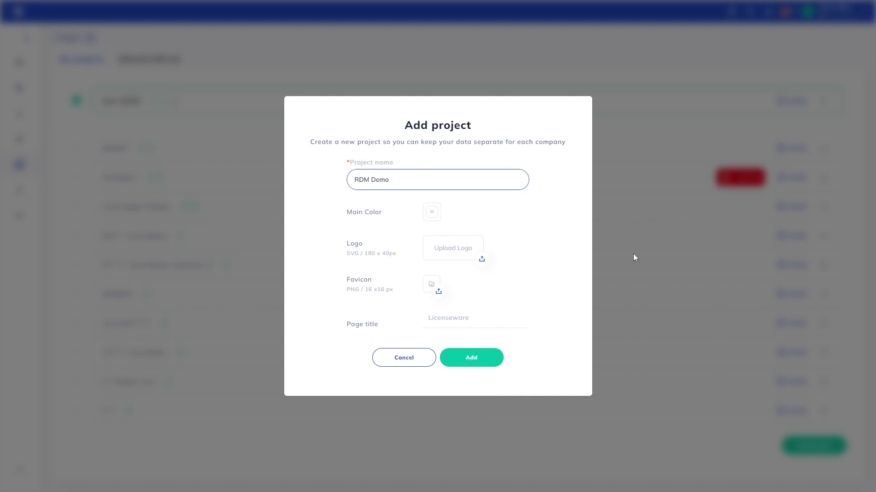
{"action": "left_click", "coordinate": [477, 352]}
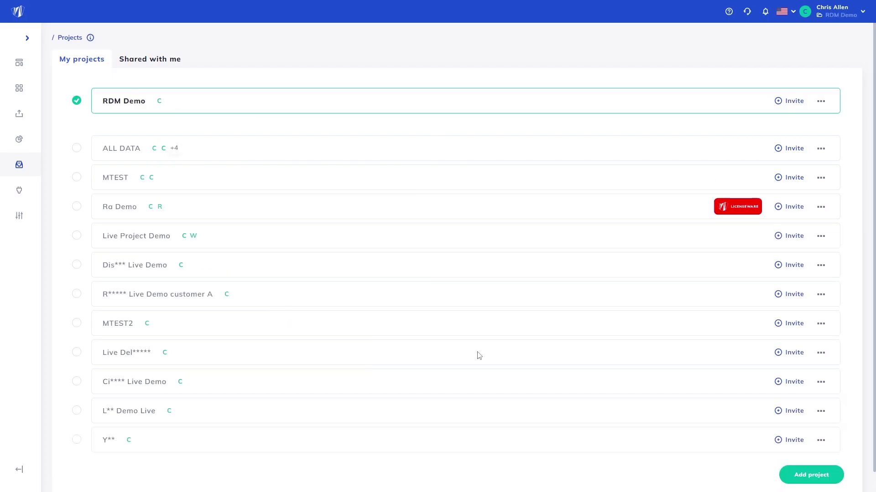
Step: Open the Red Hat Deployment Manager app and select the Licenseware Collector - RHEL Script uploader
{"action": "left_click", "coordinate": [21, 92]}
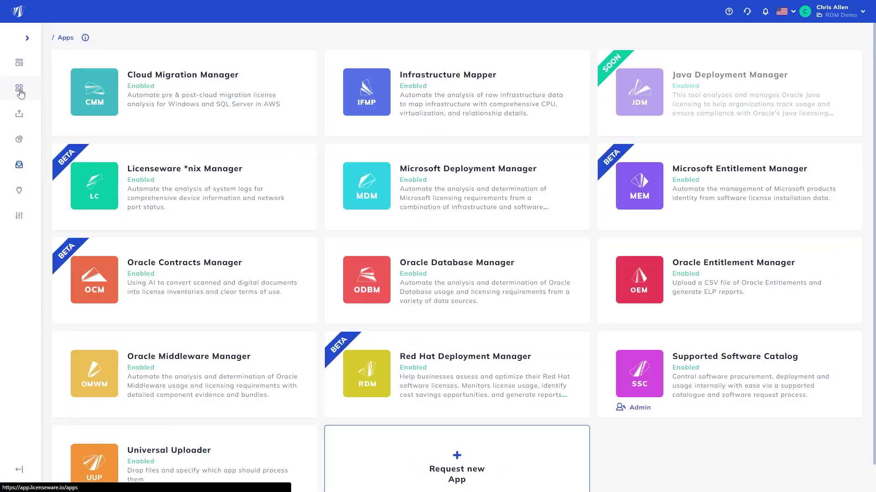
{"action": "left_click", "coordinate": [500, 396]}
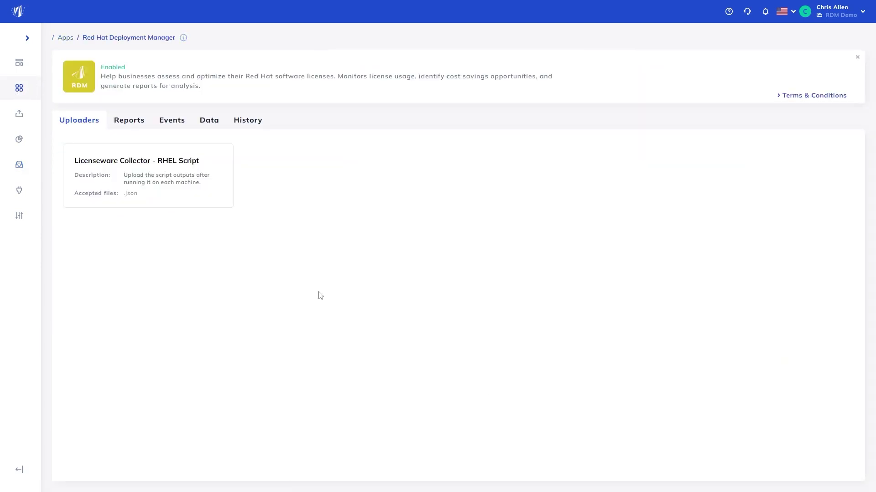
{"action": "left_click", "coordinate": [189, 193]}
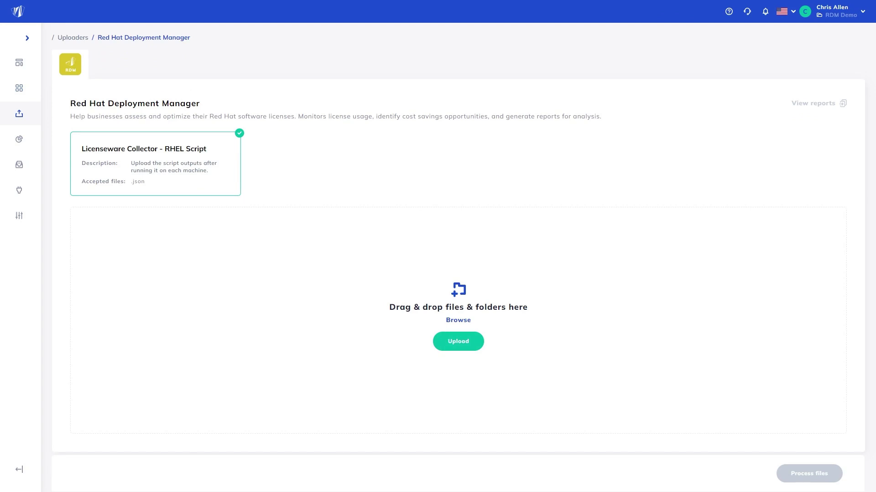
Step: Drop the 15 RHEL script output files onto the uploader and process them once approved
{"action": "left_click_drag", "start_coordinate": [575, 424], "coordinate": [569, 287]}
{"action": "scroll", "coordinate": [572, 307], "scroll_direction": "down", "scroll_amount": 1}
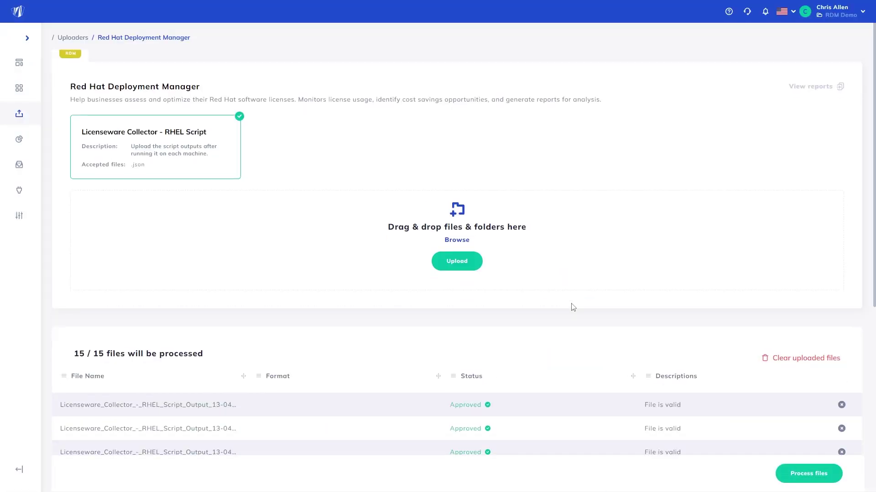
{"action": "scroll", "coordinate": [573, 307], "scroll_direction": "down", "scroll_amount": 5}
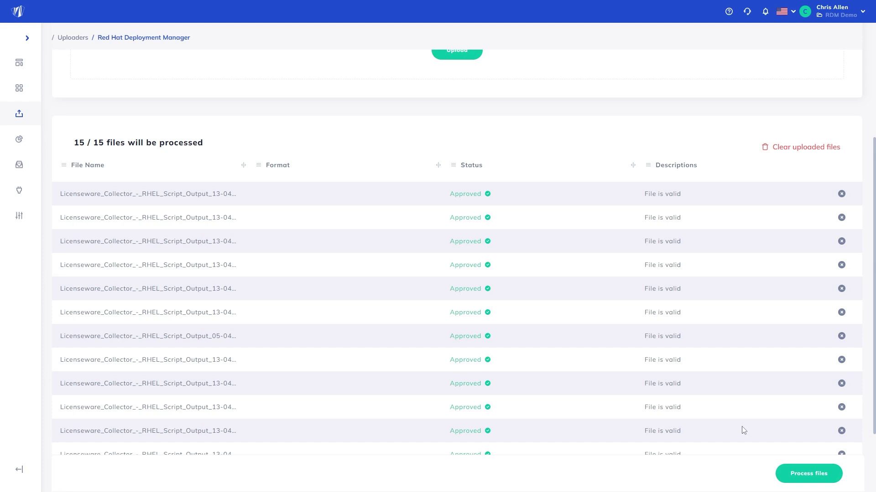
{"action": "left_click", "coordinate": [796, 475]}
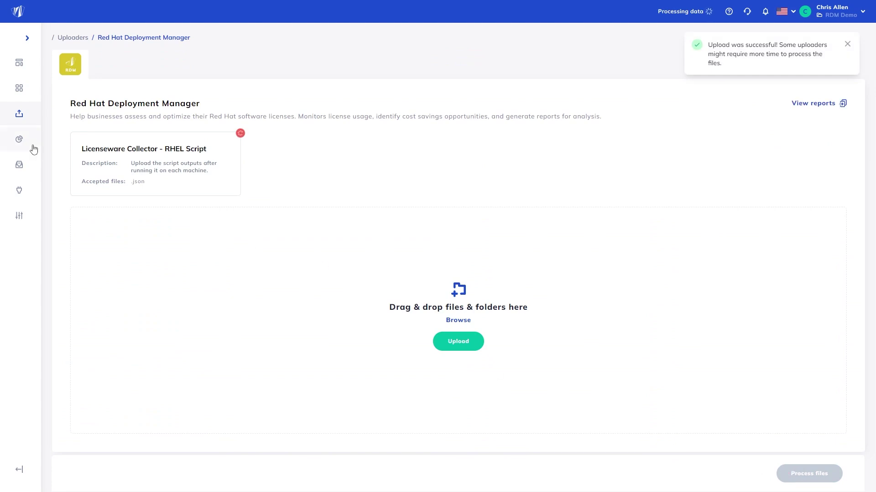
Step: From Reports, select the Red Hat Deployment Overview card and view it
{"action": "left_click", "coordinate": [19, 141]}
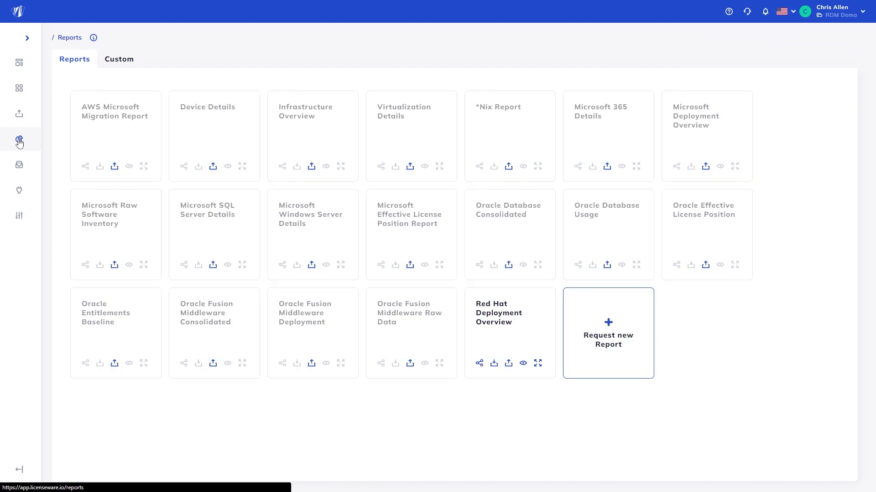
{"action": "left_click", "coordinate": [475, 324]}
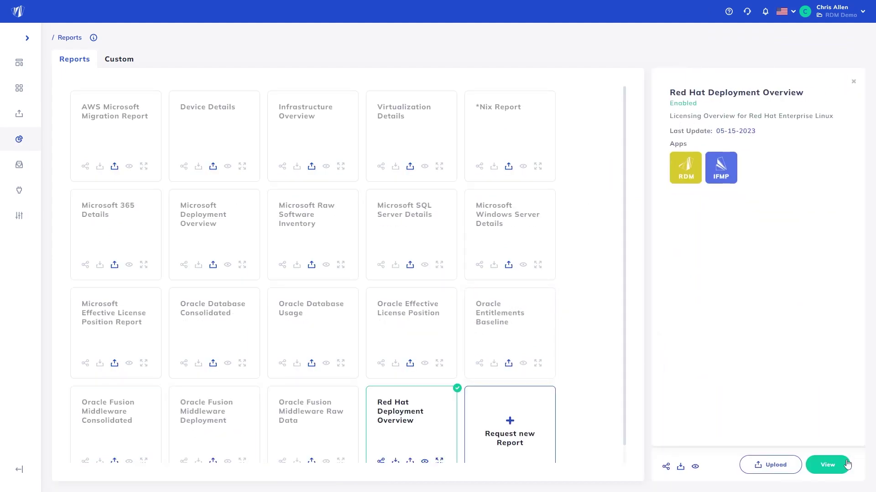
{"action": "left_click", "coordinate": [819, 466]}
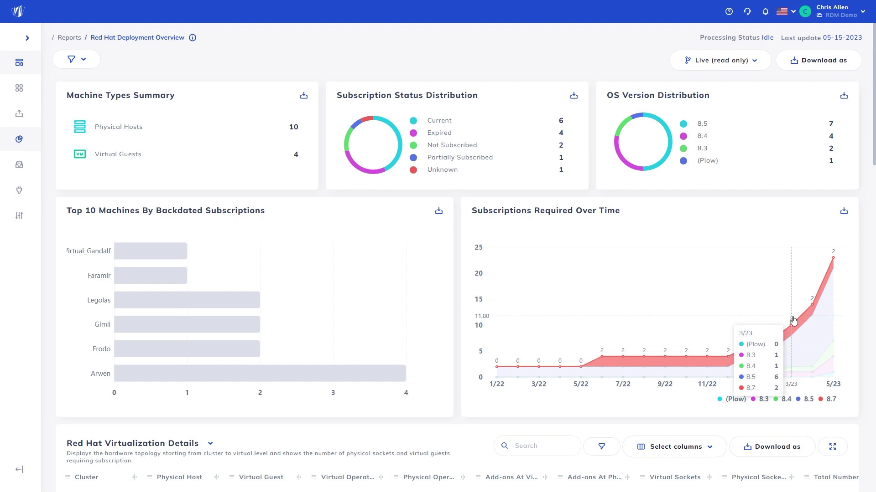
Step: Scroll to Red Hat Virtualization Details, expand a host's add-ons, and scroll right to machine and CPU models
{"action": "scroll", "coordinate": [793, 320], "scroll_direction": "down", "scroll_amount": 6}
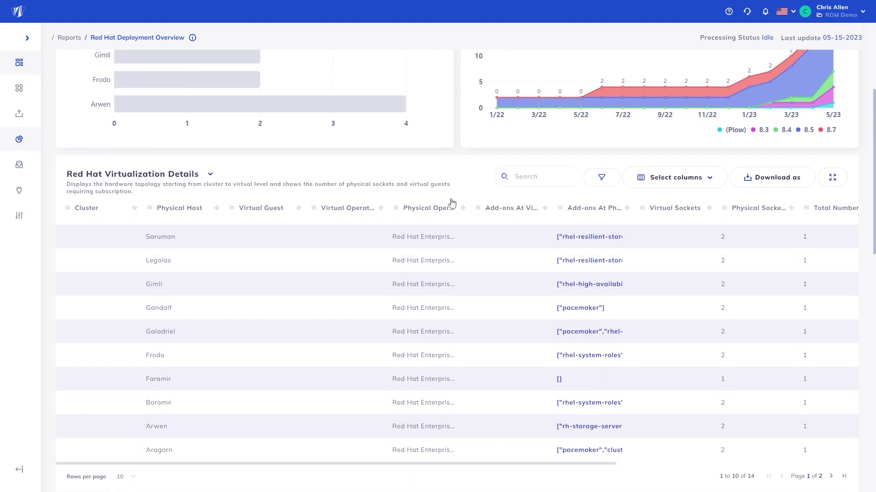
{"action": "scroll", "coordinate": [451, 203], "scroll_direction": "down", "scroll_amount": 1}
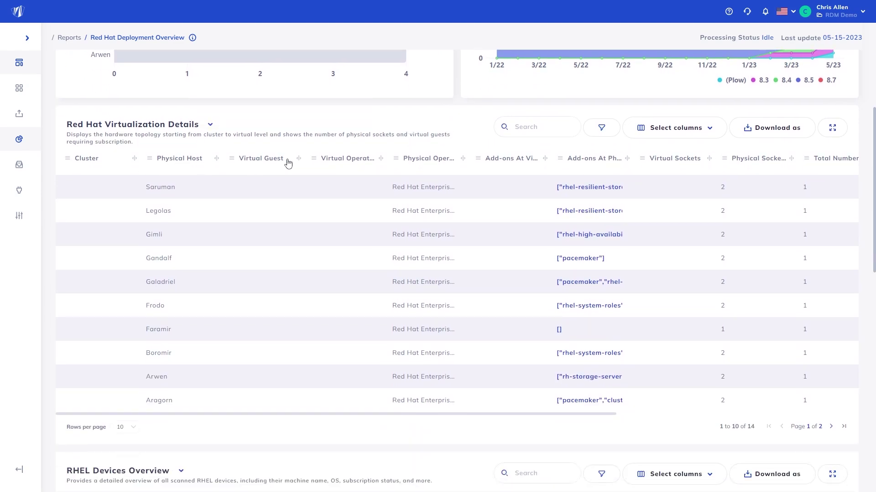
{"action": "left_click", "coordinate": [597, 190]}
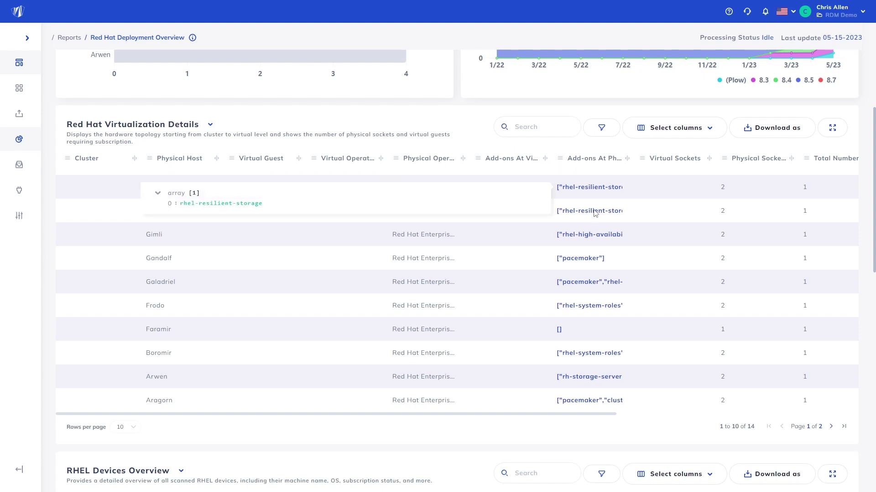
{"action": "mouse_move", "coordinate": [600, 238]}
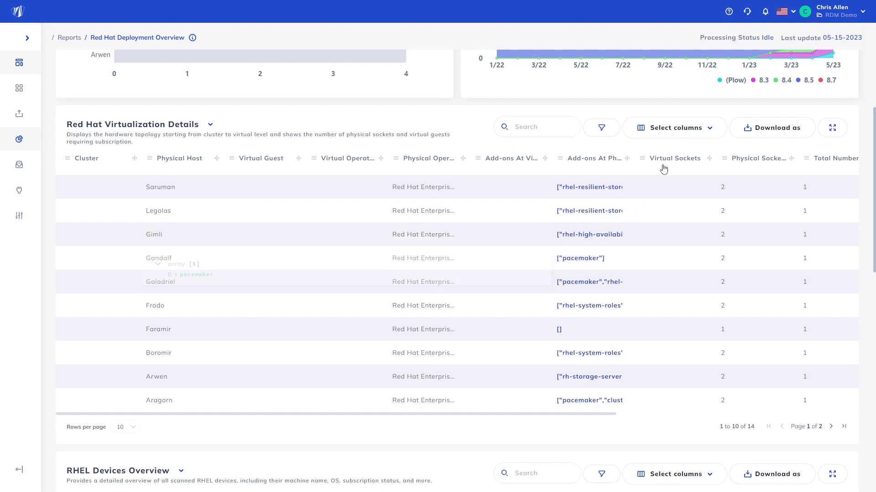
{"action": "left_click_drag", "start_coordinate": [581, 414], "coordinate": [843, 418]}
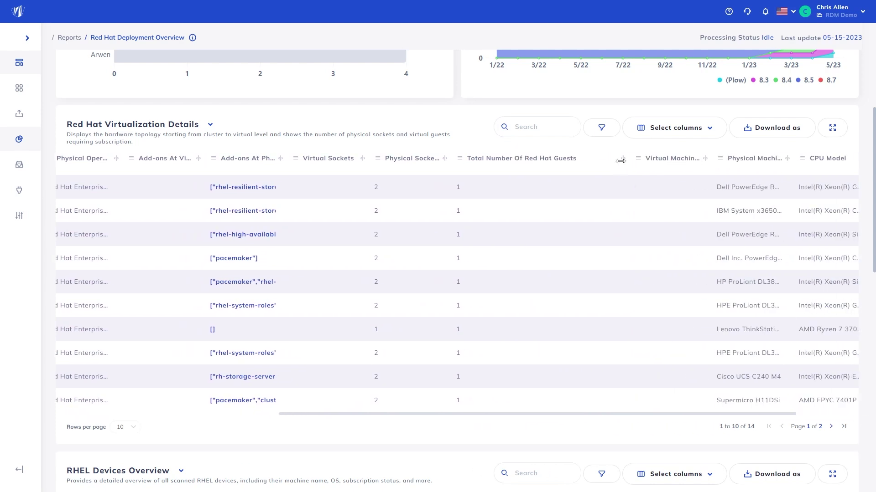
Step: In RHEL Devices Overview, widen Subscriptions Required and inspect then close a device's installed add-ons
{"action": "scroll", "coordinate": [327, 307], "scroll_direction": "down", "scroll_amount": 7}
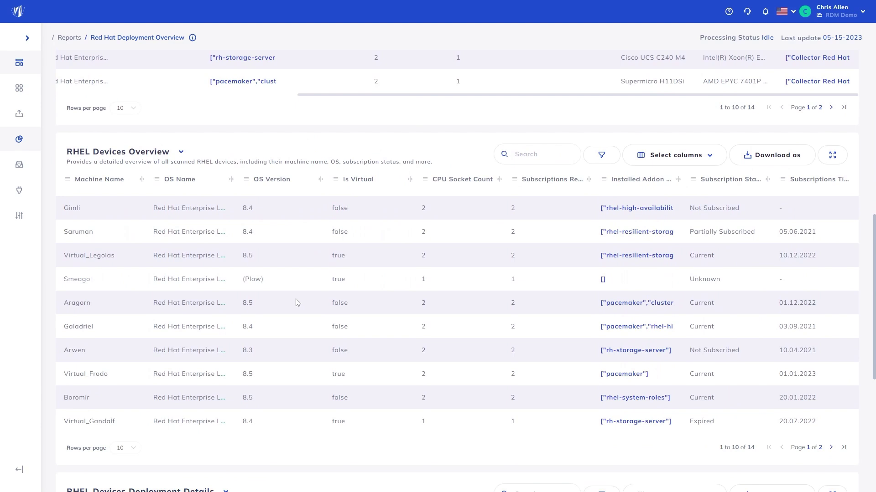
{"action": "scroll", "coordinate": [296, 303], "scroll_direction": "down", "scroll_amount": 1}
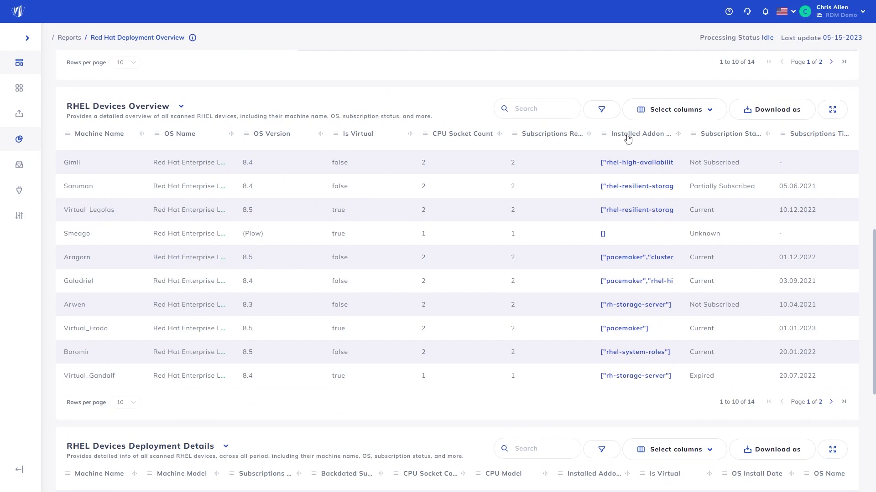
{"action": "mouse_move", "coordinate": [588, 134]}
{"action": "left_mouse_down"}
{"action": "mouse_move", "coordinate": [630, 137]}
{"action": "mouse_move", "coordinate": [579, 144]}
{"action": "left_mouse_up"}
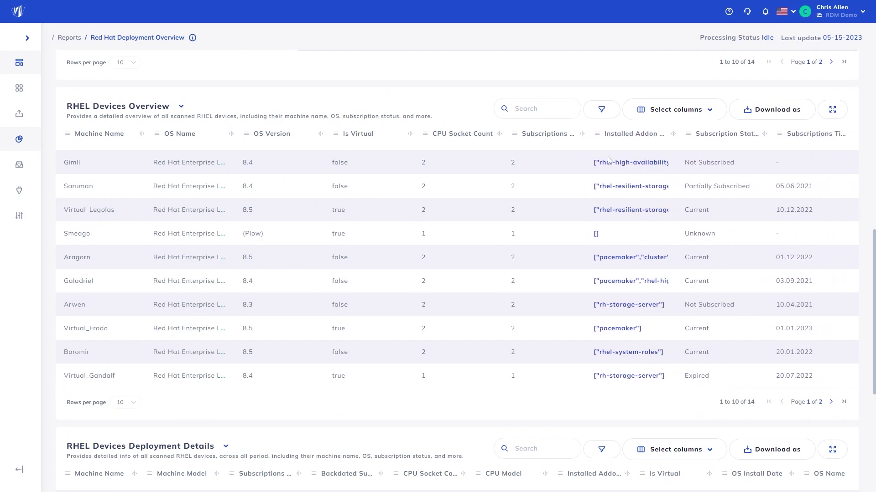
{"action": "left_click", "coordinate": [620, 163]}
{"action": "left_click", "coordinate": [699, 167]}
Step: Widen Backdated Subscriptions in RHEL Devices Deployment Details and scroll right to the remaining columns
{"action": "scroll", "coordinate": [562, 232], "scroll_direction": "down", "scroll_amount": 3}
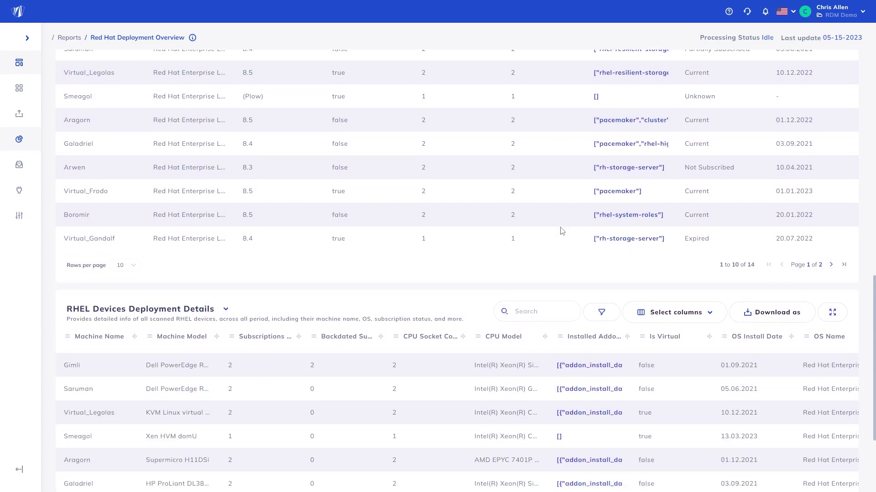
{"action": "scroll", "coordinate": [559, 230], "scroll_direction": "down", "scroll_amount": 3}
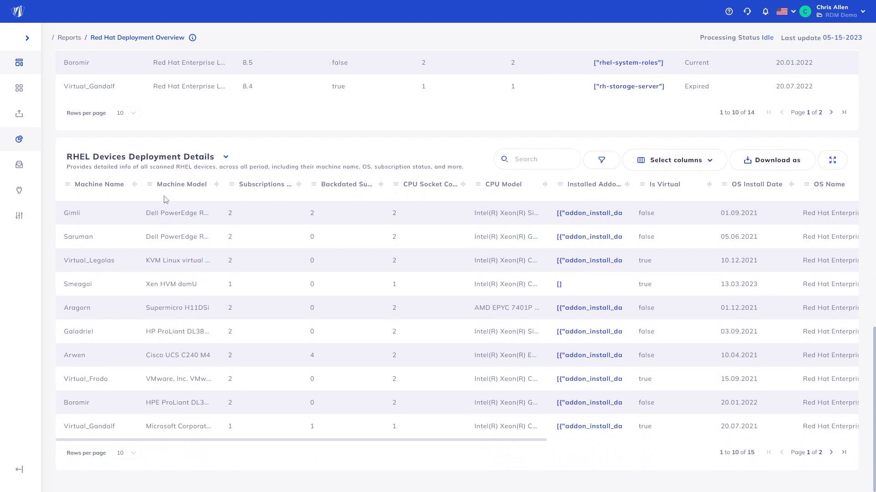
{"action": "left_click_drag", "start_coordinate": [381, 187], "coordinate": [362, 195]}
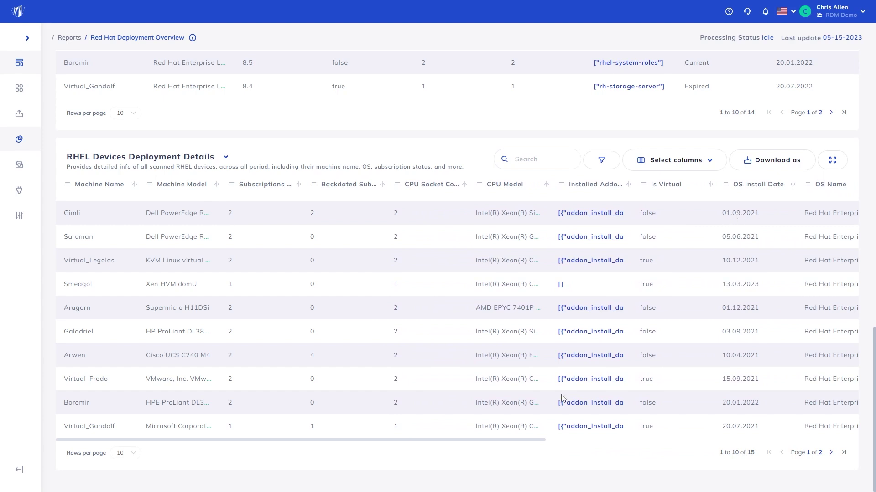
{"action": "left_click_drag", "start_coordinate": [513, 442], "coordinate": [813, 426]}
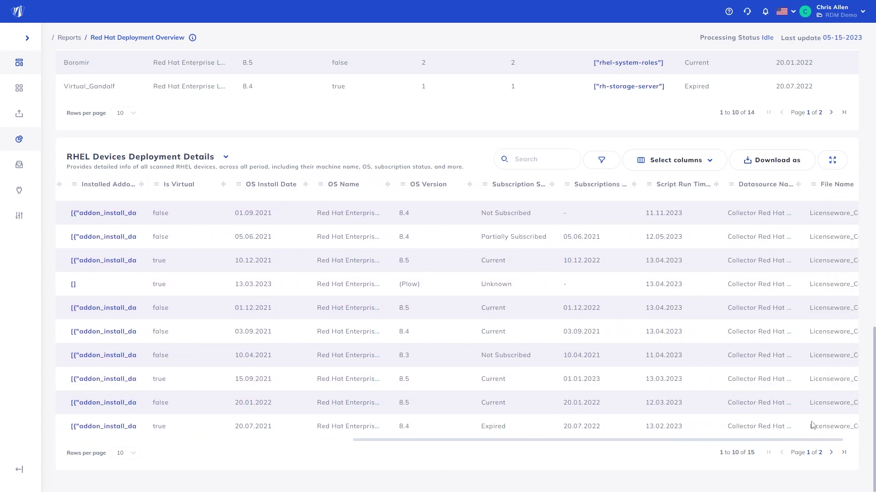